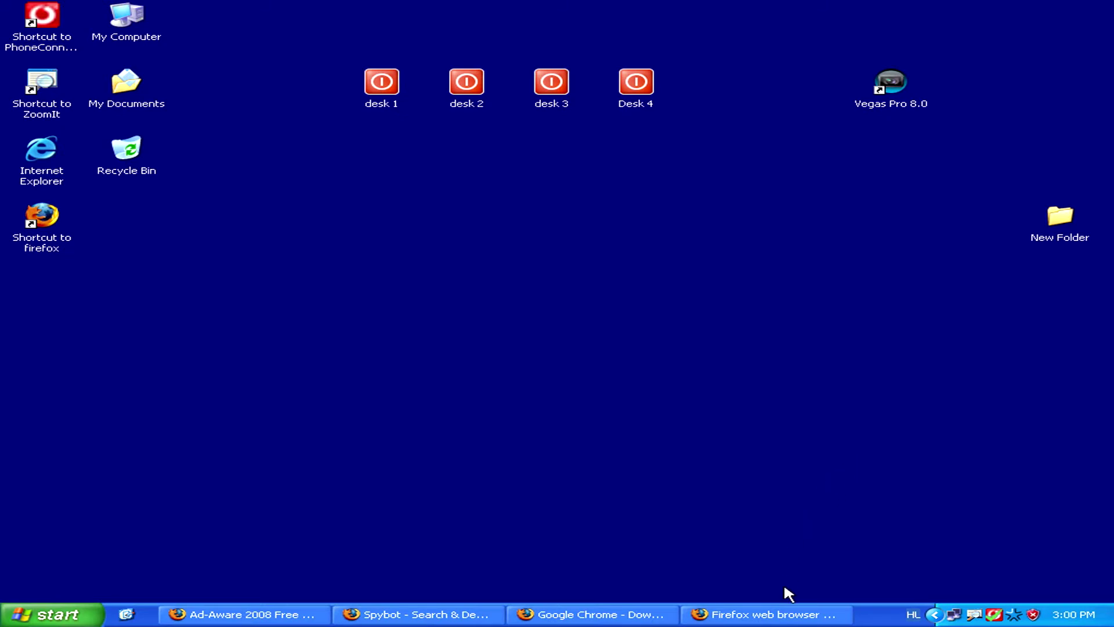
Restore the Firefox window showing the Mozilla Firefox 3 download page (7.1MB).
click(766, 616)
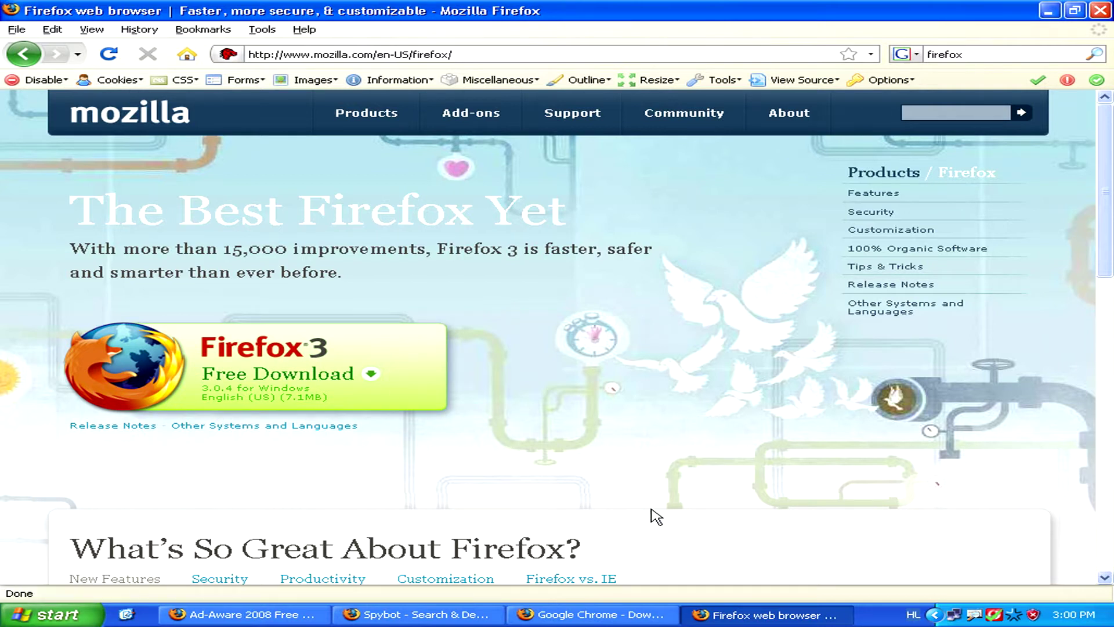
Switch to the Google Chrome beta download page for Windows Vista/XP SP2.
click(620, 618)
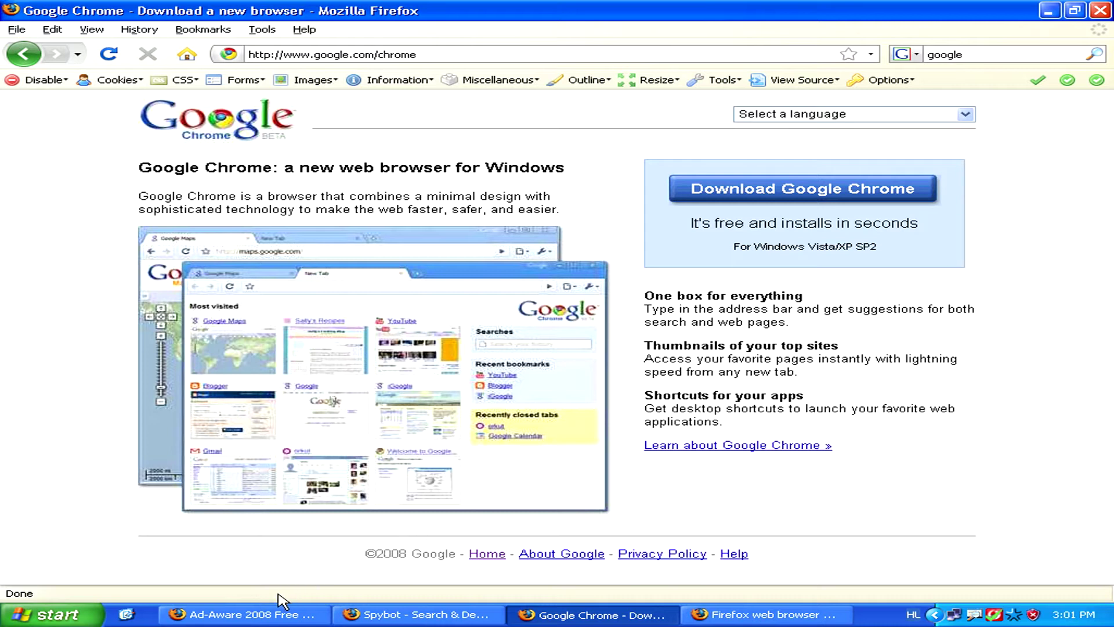
Switch to the Lavasoft Ad-Aware 2008 Free anti-spyware download page.
click(252, 615)
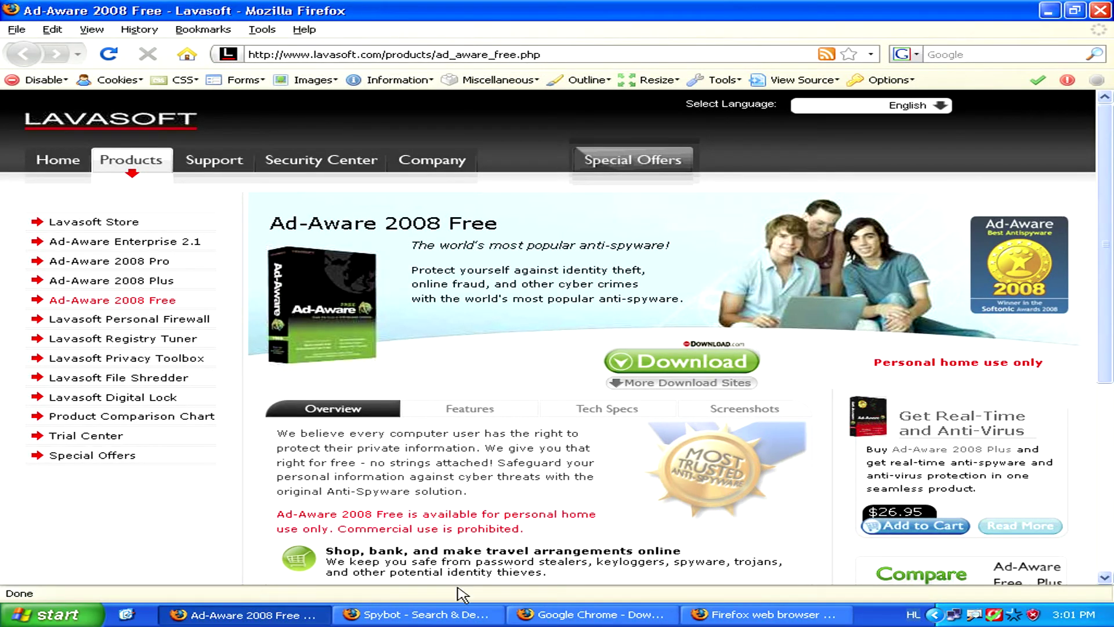
click(427, 615)
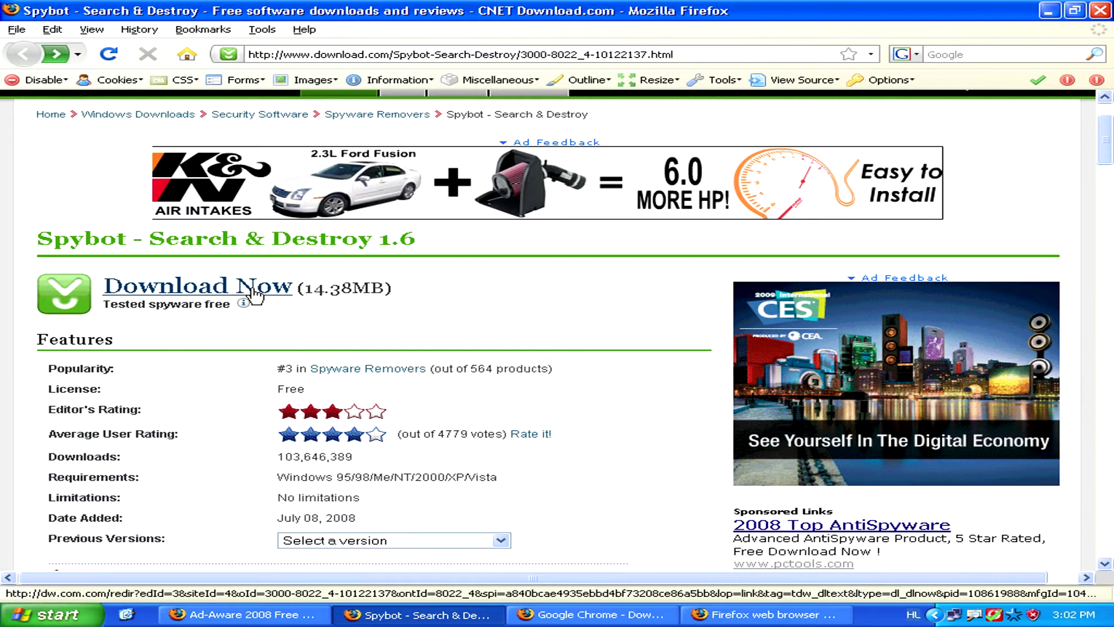
scroll(293, 340, down, 1)
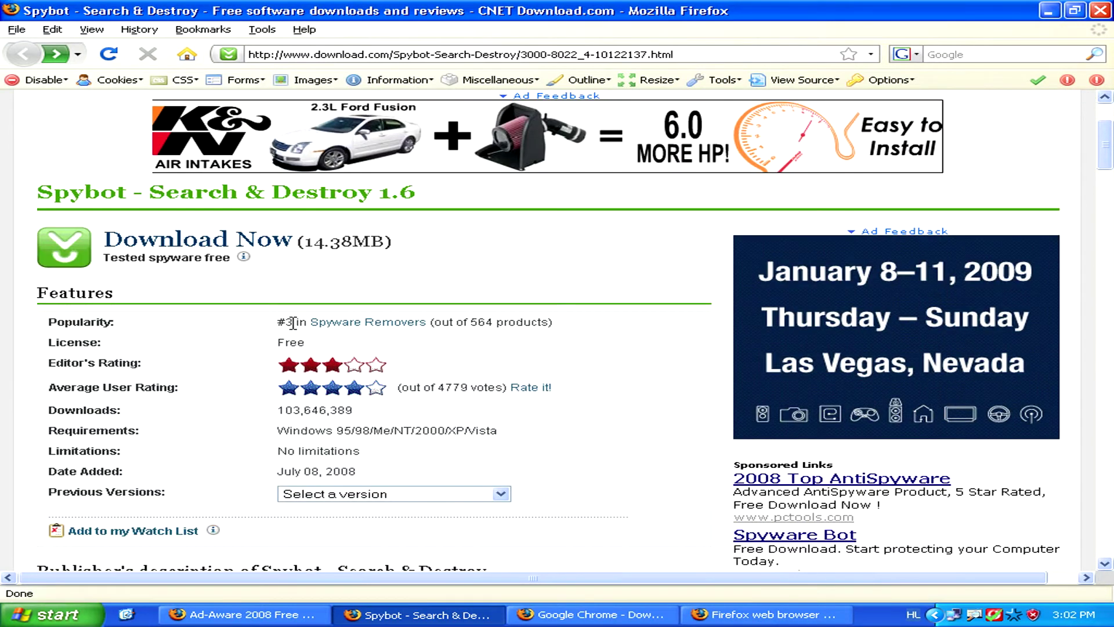
scroll(315, 322, up, 1)
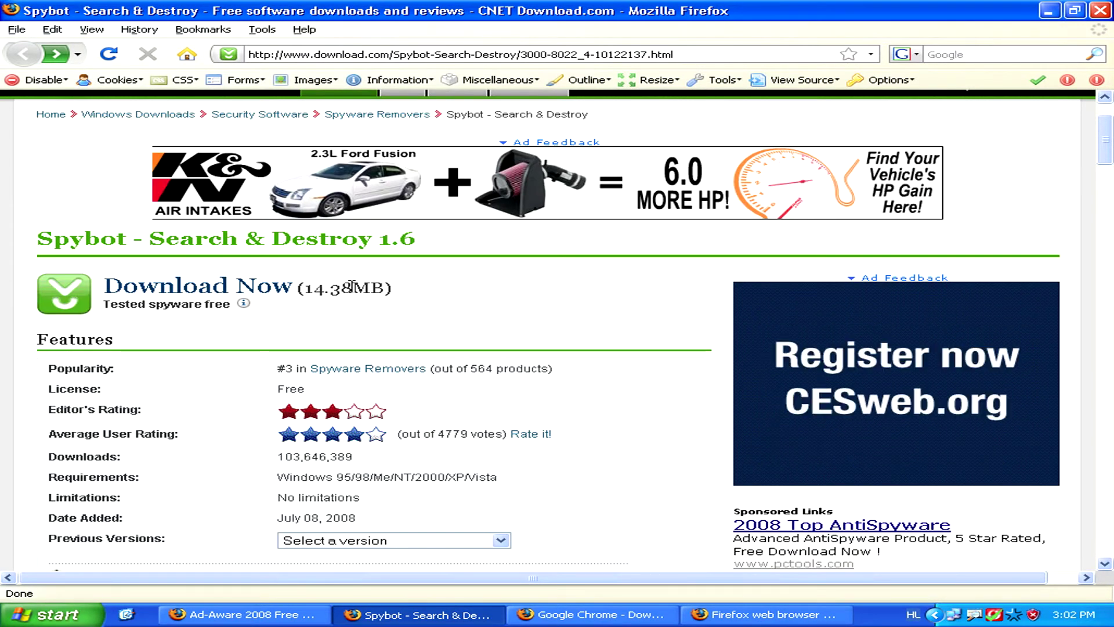